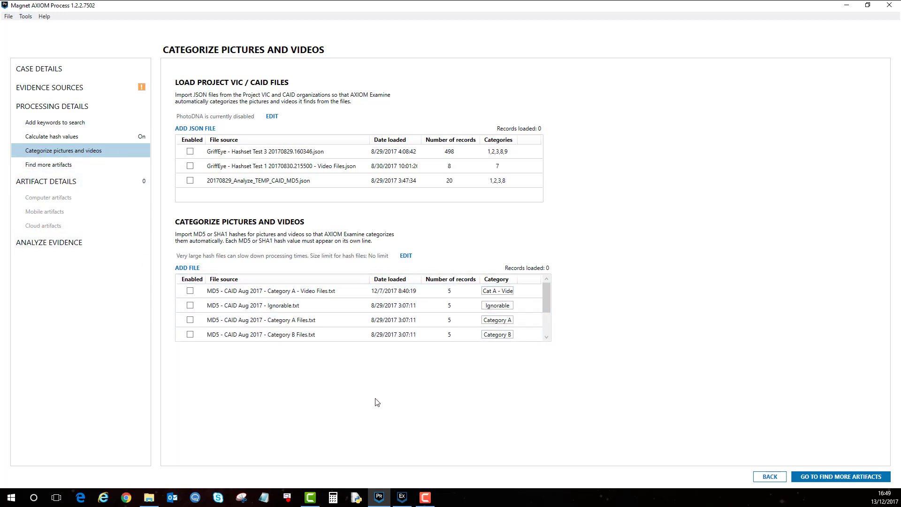
{"action": "left_click", "coordinate": [407, 494]}
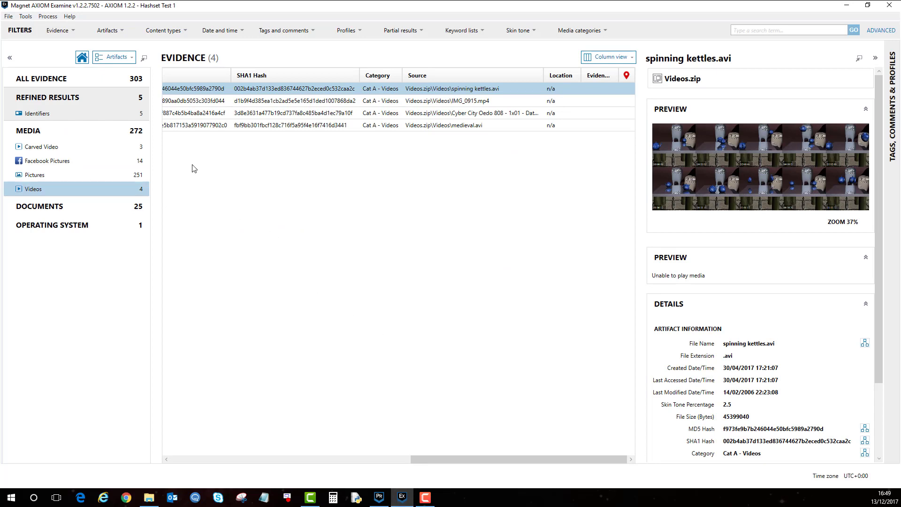
{"action": "left_click", "coordinate": [392, 99], "text": "ctrl"}
{"action": "left_click", "coordinate": [379, 498]}
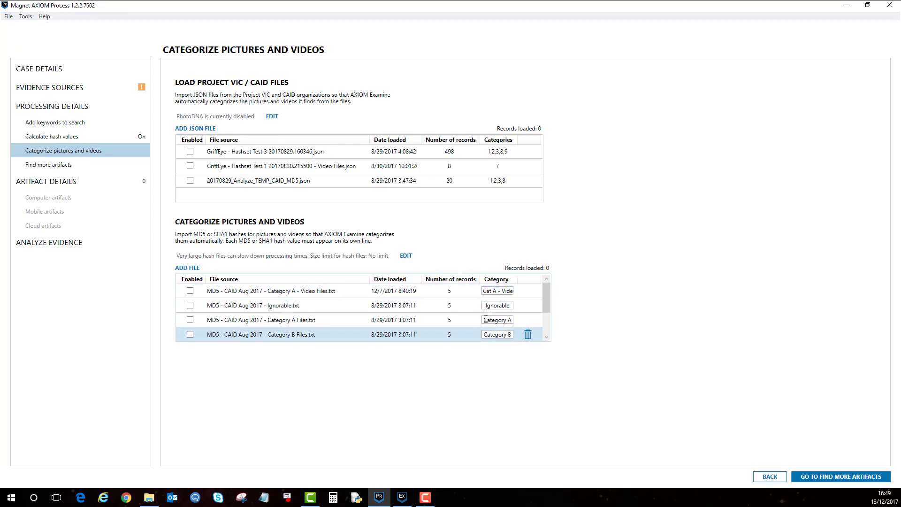
Apply the Cat A - Videos media category filter to show the 4 matching videos.
{"action": "left_click", "coordinate": [405, 499]}
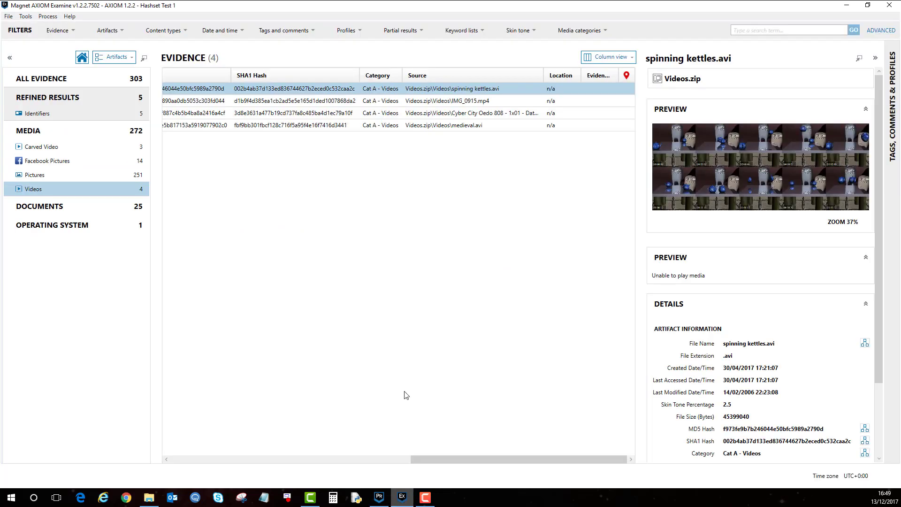
{"action": "left_click", "coordinate": [589, 36]}
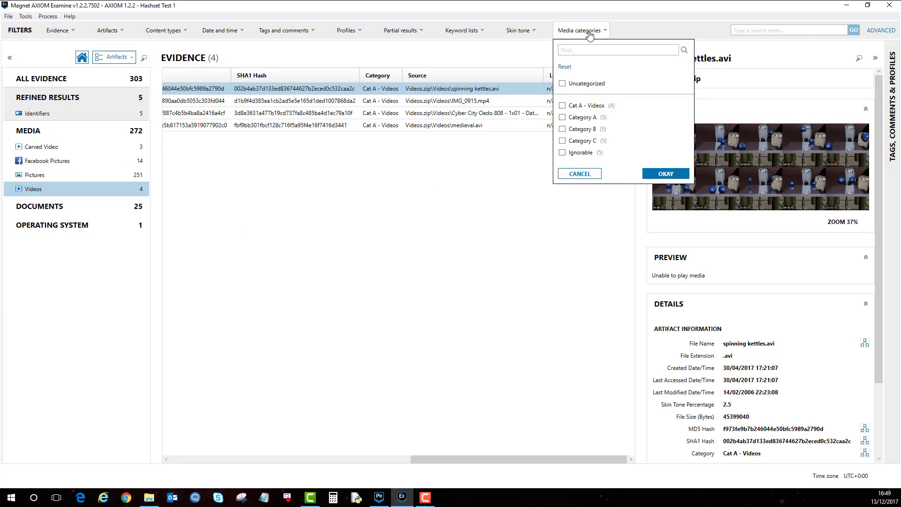
{"action": "left_click", "coordinate": [563, 106]}
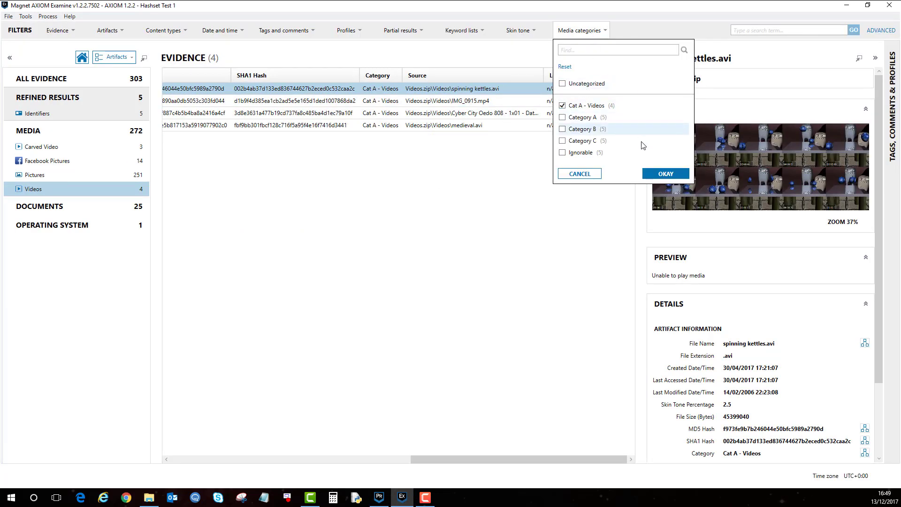
{"action": "left_click", "coordinate": [666, 174]}
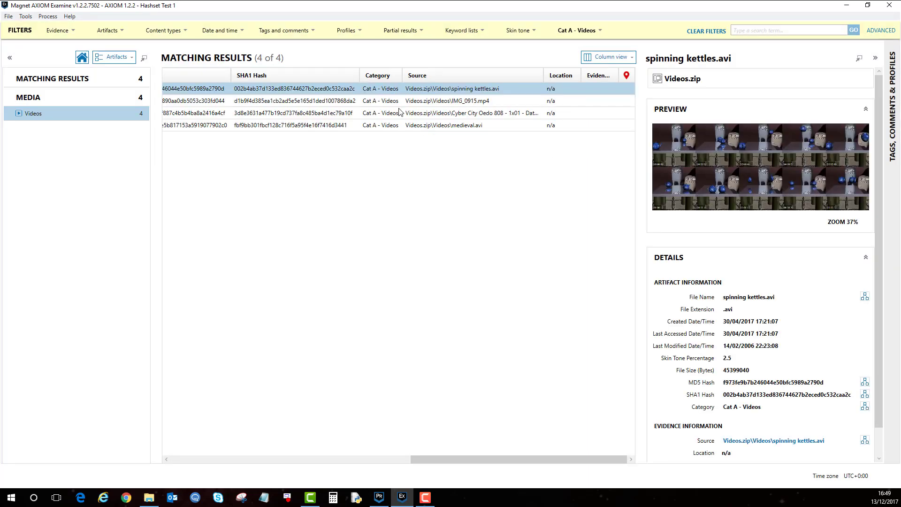